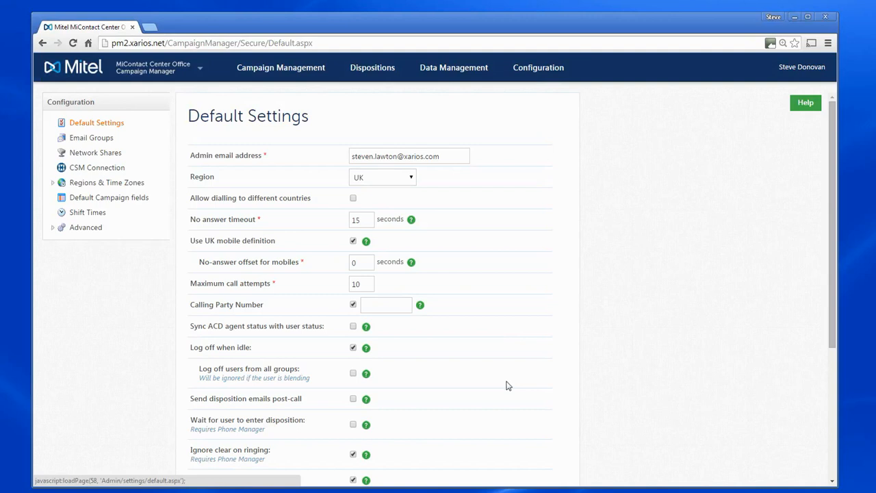
Keep UK as the region, leave international dialling off and the no-answer timeout at 15.
{"action": "left_click_drag", "start_coordinate": [444, 156], "coordinate": [349, 157]}
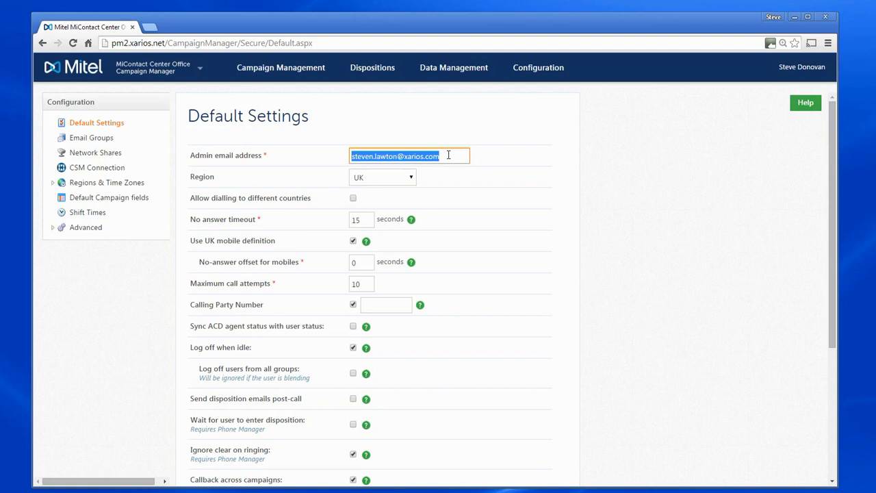
{"action": "left_click", "coordinate": [412, 180]}
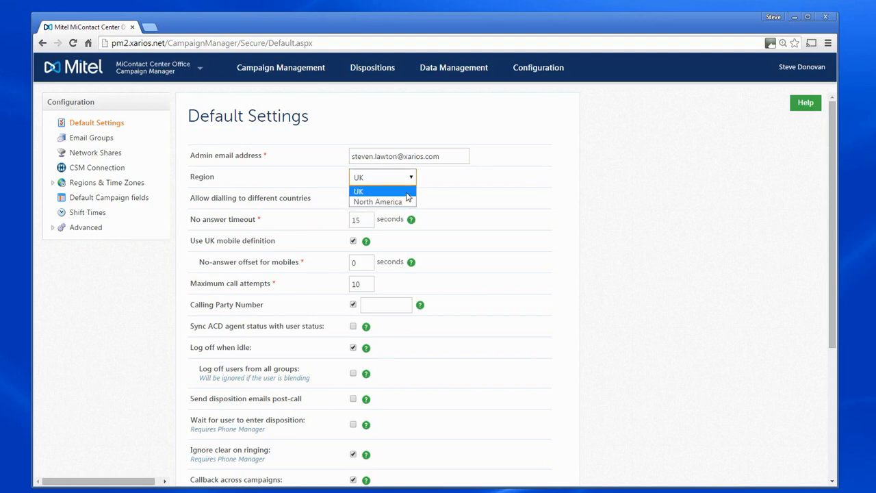
{"action": "left_click", "coordinate": [407, 193]}
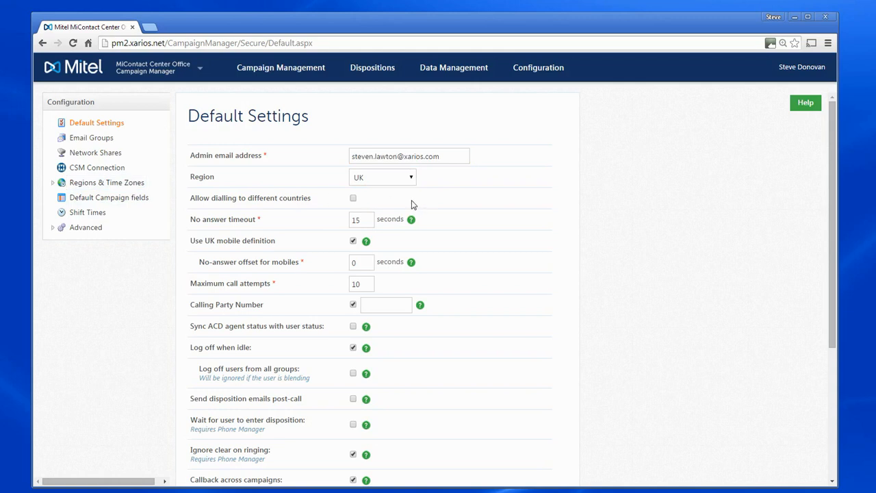
{"action": "left_click", "coordinate": [354, 198]}
{"action": "left_click", "coordinate": [354, 198]}
{"action": "double_click", "coordinate": [363, 219]}
{"action": "left_click", "coordinate": [493, 245]}
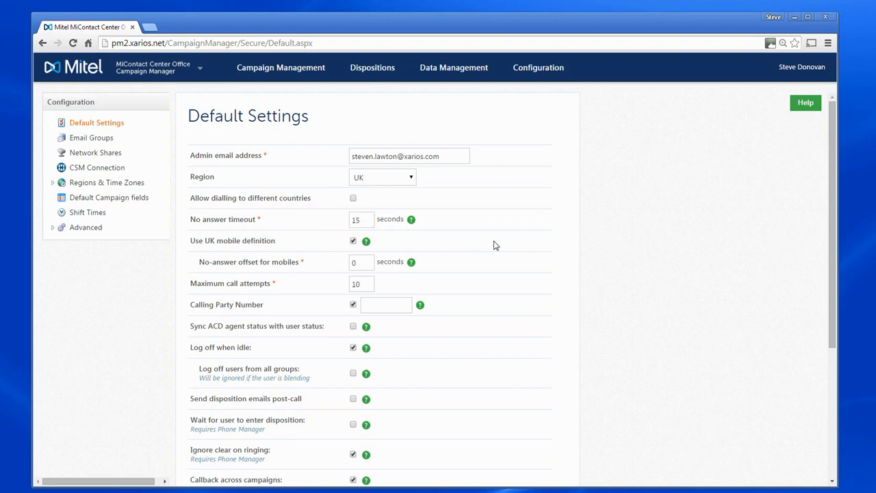
Re-enable the UK mobile definition and set the mobile no-answer offset to 3 seconds.
{"action": "left_click", "coordinate": [353, 242]}
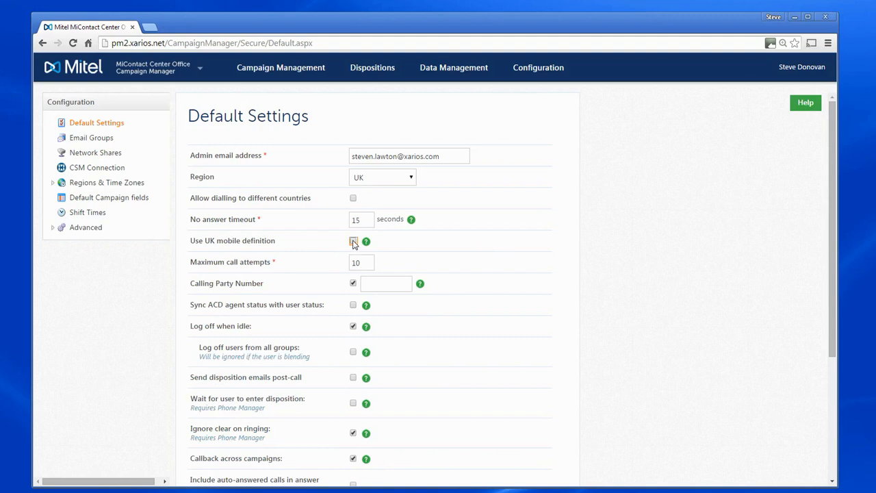
{"action": "left_click", "coordinate": [353, 242]}
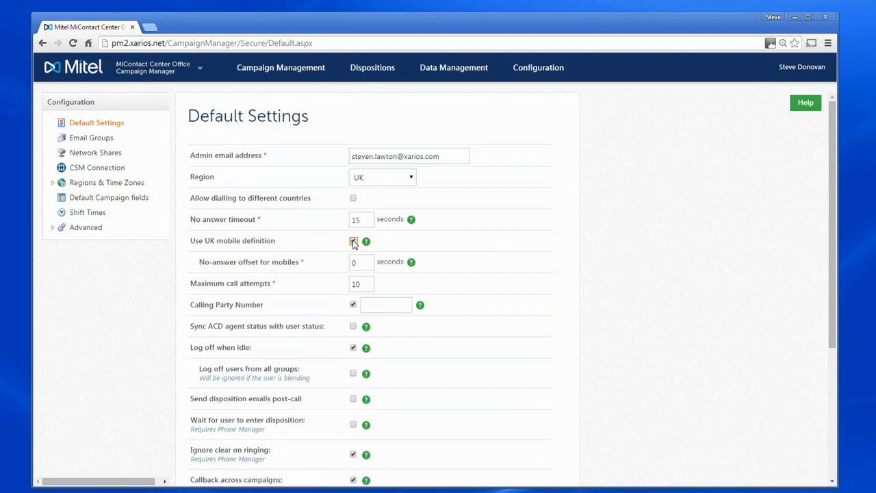
{"action": "left_click", "coordinate": [355, 264]}
{"action": "type", "text": "3"}
{"action": "left_click", "coordinate": [507, 279]}
{"action": "double_click", "coordinate": [368, 285]}
Leave maximum call attempts at 10 and enter the outgoing calling party number from the suggestion.
{"action": "left_click", "coordinate": [488, 304]}
{"action": "left_click", "coordinate": [386, 305]}
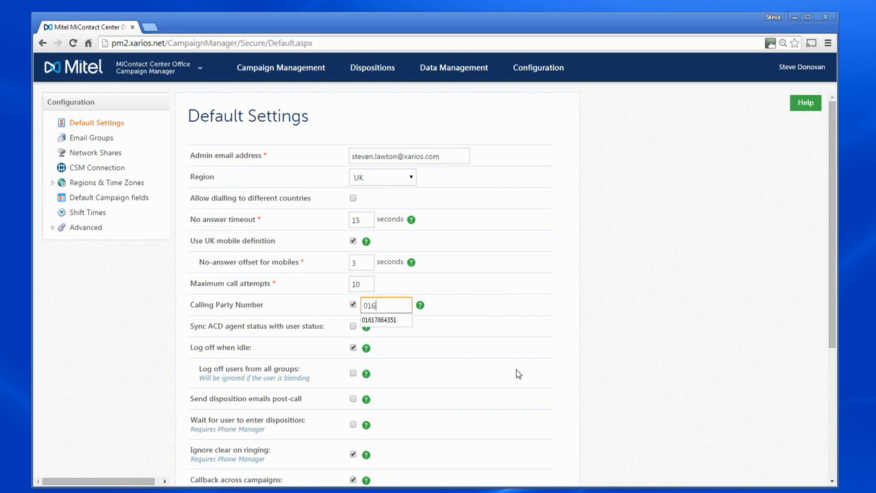
{"action": "key", "text": "Down"}
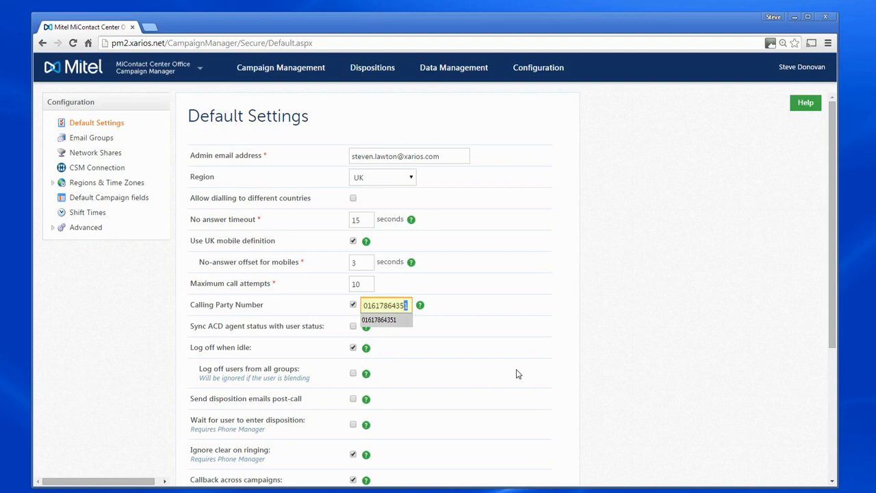
{"action": "key", "text": "Tab"}
{"action": "left_click", "coordinate": [510, 370]}
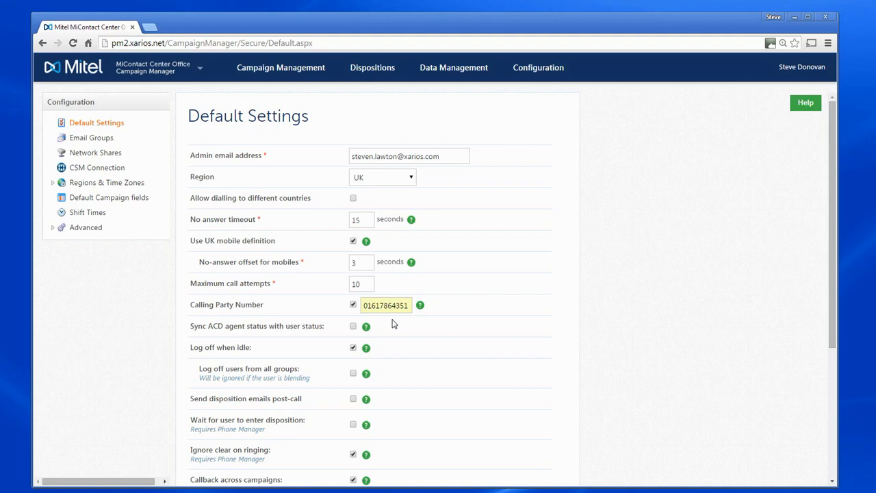
Turn on ACD agent status sync and keep PAUSE DIALLER as the paused DND message.
{"action": "scroll", "coordinate": [423, 329], "scroll_direction": "down", "scroll_amount": 3}
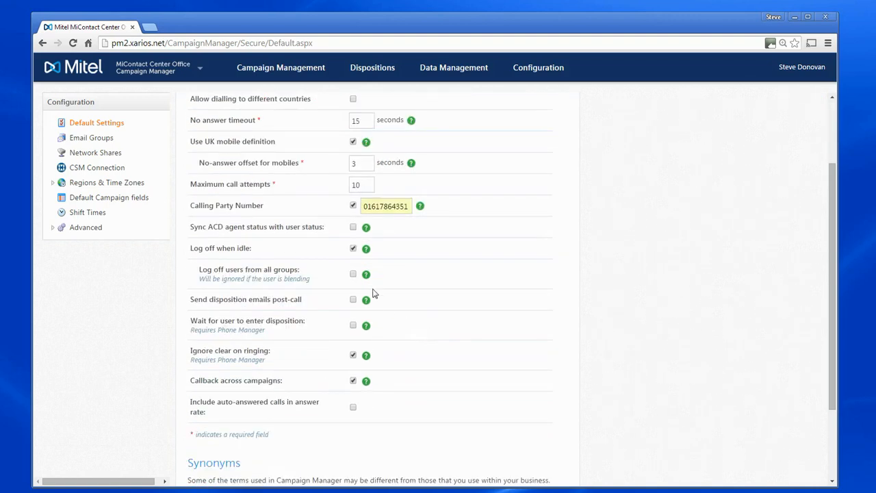
{"action": "left_click", "coordinate": [353, 228]}
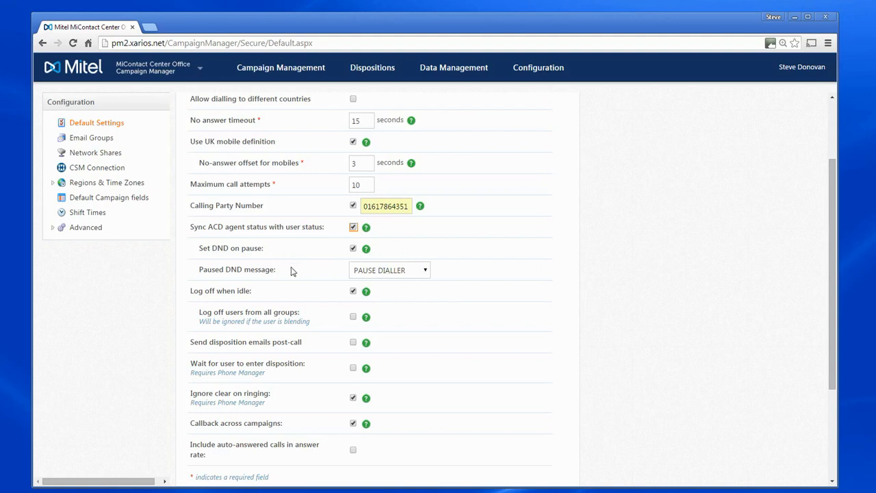
{"action": "left_click", "coordinate": [426, 271]}
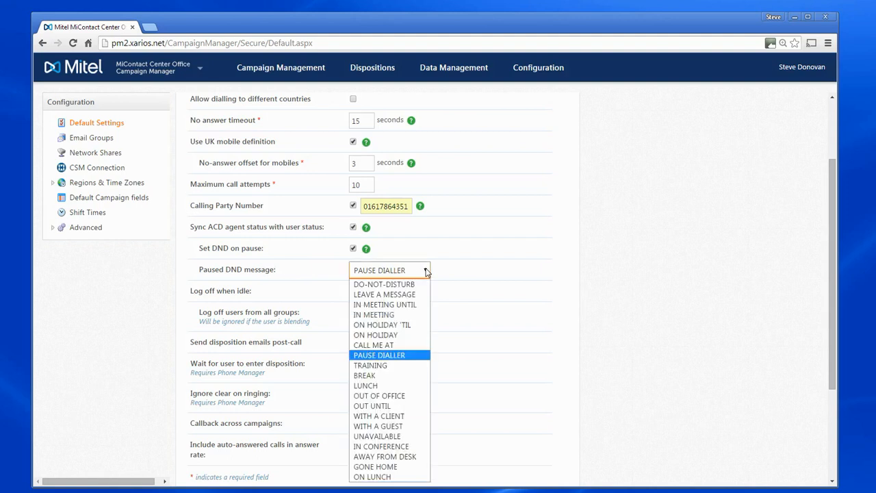
{"action": "left_click", "coordinate": [386, 357]}
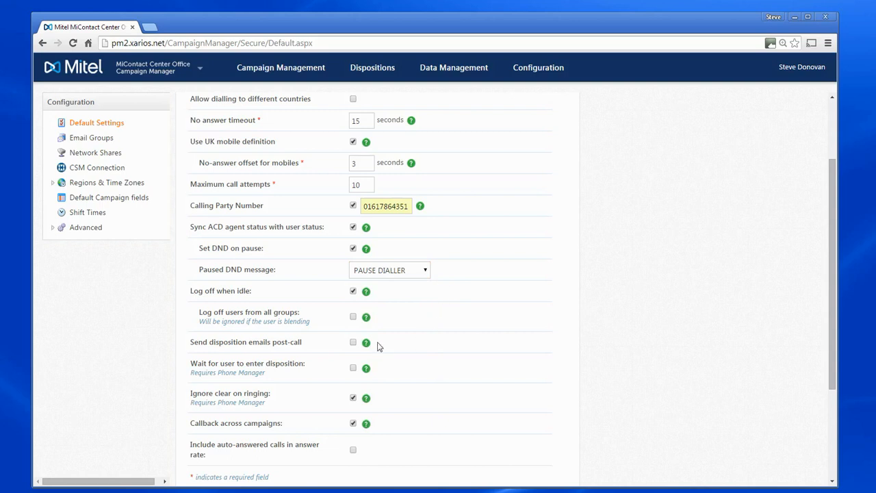
{"action": "mouse_move", "coordinate": [366, 297]}
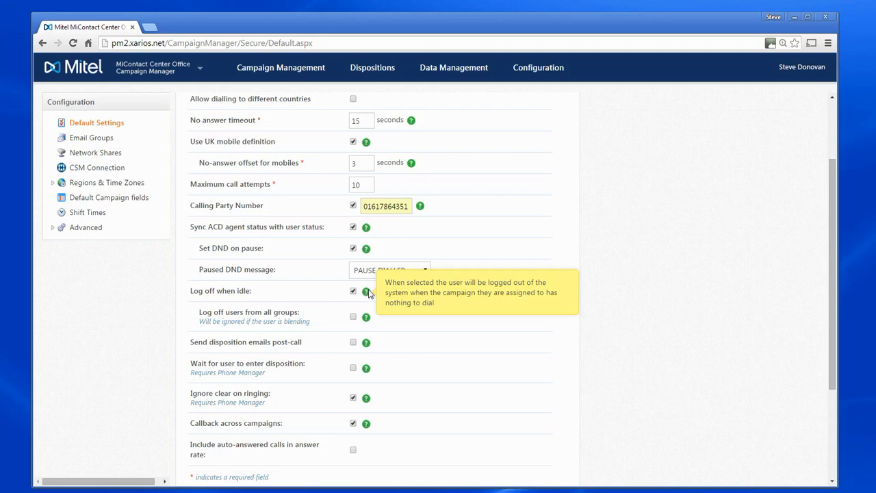
Leave Log off when idle enabled and turn on Log off users from all groups.
{"action": "left_click", "coordinate": [353, 290]}
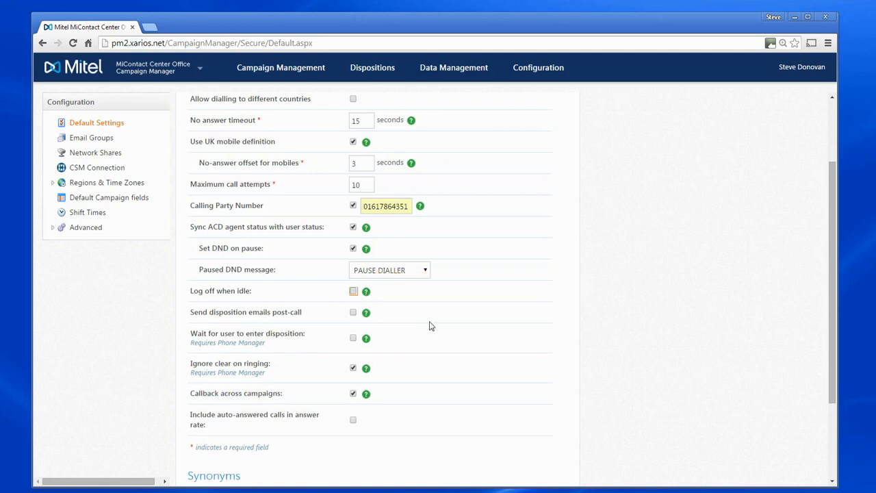
{"action": "left_click", "coordinate": [354, 292]}
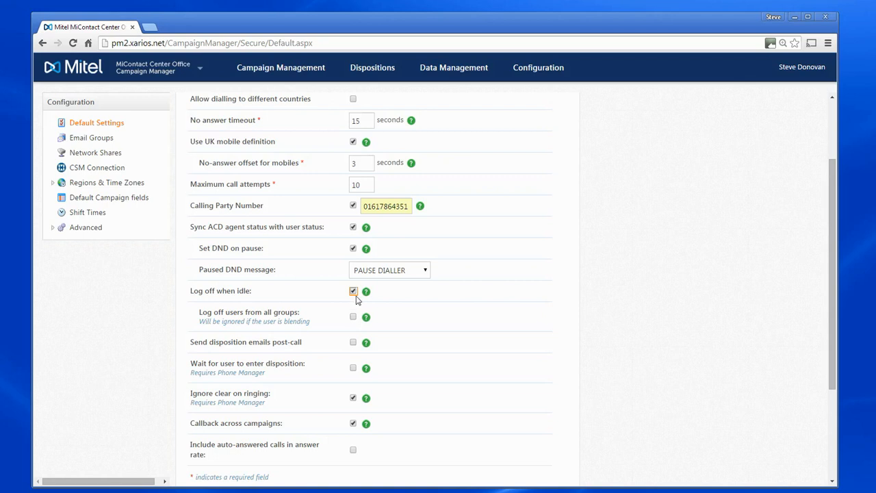
{"action": "left_click", "coordinate": [354, 317]}
{"action": "mouse_move", "coordinate": [367, 345]}
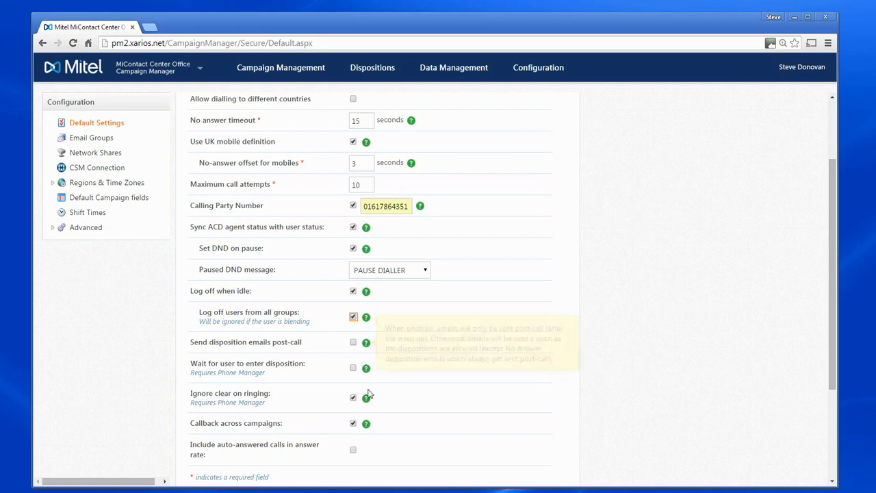
Enable Wait for user to enter disposition with 'WAITING FOR CODE' as the pending DND text.
{"action": "left_click", "coordinate": [354, 368]}
{"action": "scroll", "coordinate": [464, 381], "scroll_direction": "down", "scroll_amount": 3}
{"action": "left_click", "coordinate": [388, 294]}
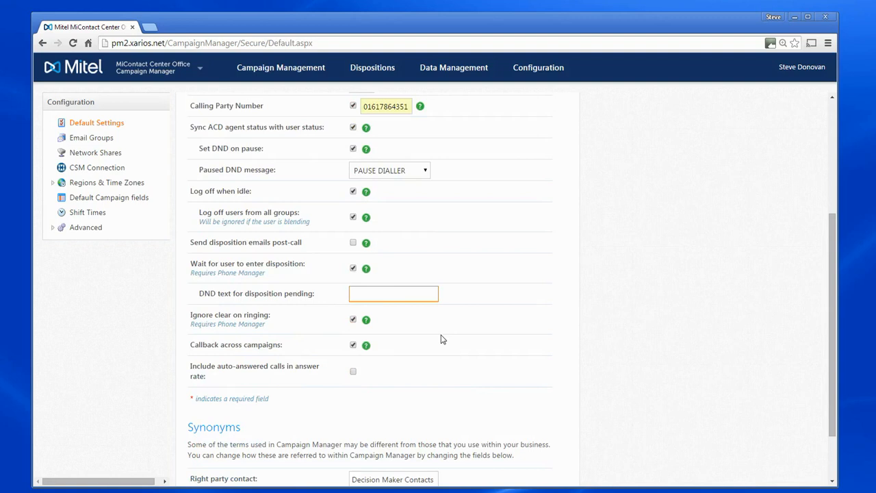
{"action": "type", "text": "WAITING FOR CODE"}
{"action": "left_click", "coordinate": [421, 327]}
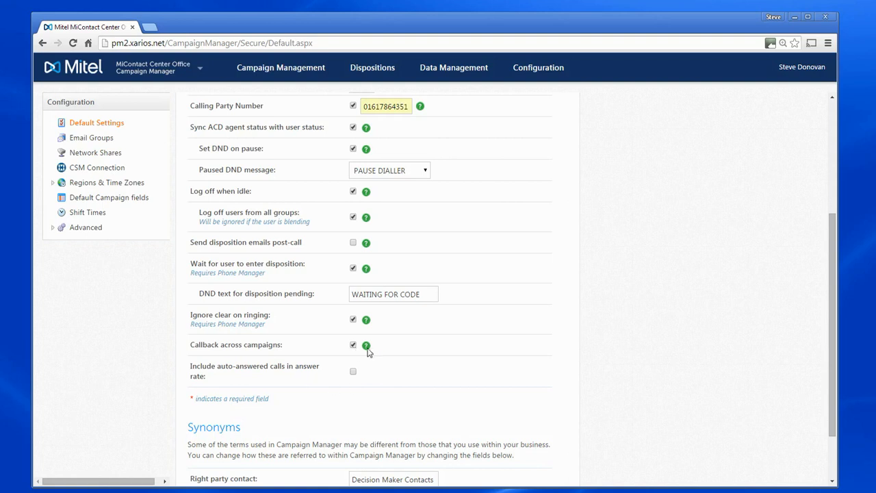
Enable the Include auto-answered calls in answer rate option.
{"action": "mouse_move", "coordinate": [366, 349]}
{"action": "left_click", "coordinate": [353, 372]}
{"action": "scroll", "coordinate": [404, 379], "scroll_direction": "down", "scroll_amount": 2}
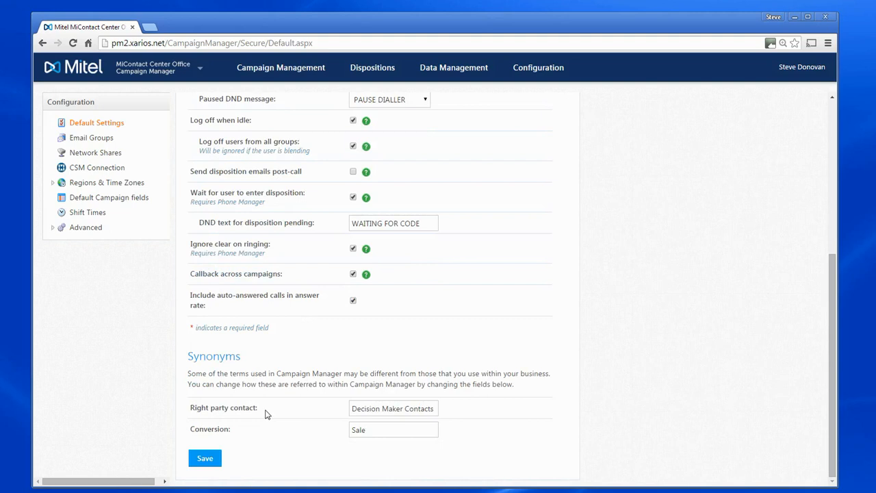
{"action": "left_click_drag", "start_coordinate": [351, 409], "coordinate": [470, 411]}
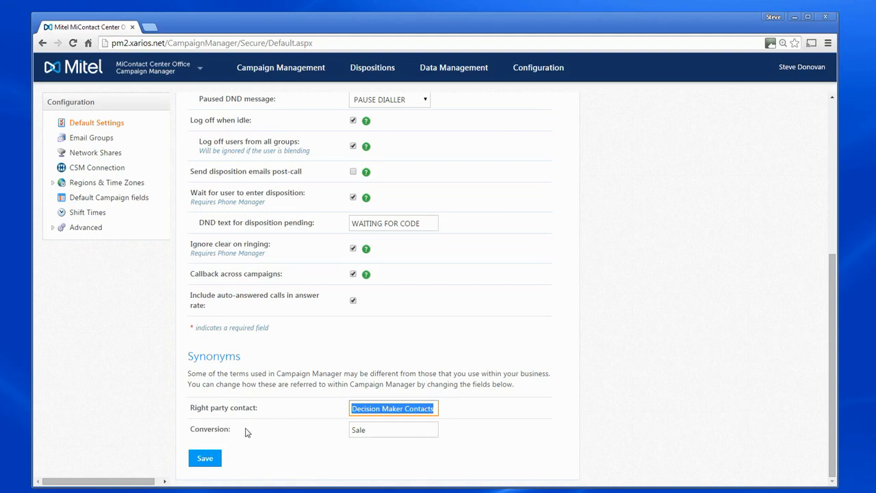
{"action": "left_click", "coordinate": [373, 430]}
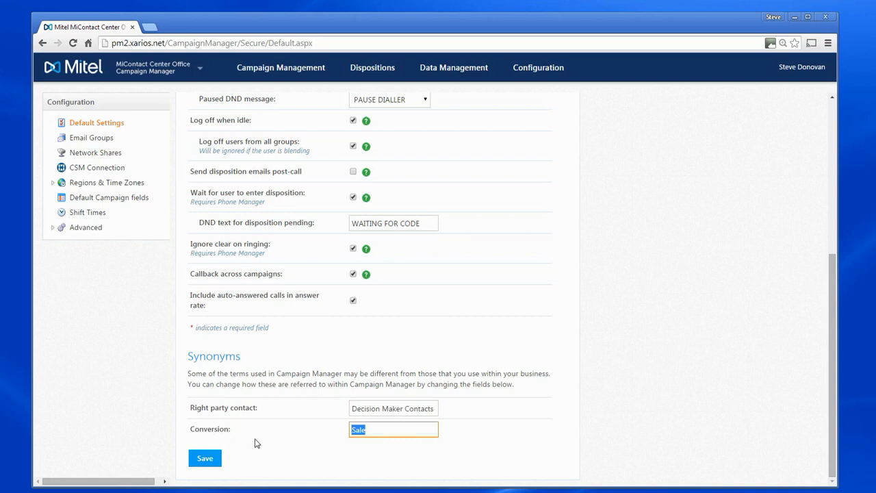
{"action": "double_click", "coordinate": [387, 432]}
{"action": "left_click", "coordinate": [495, 433]}
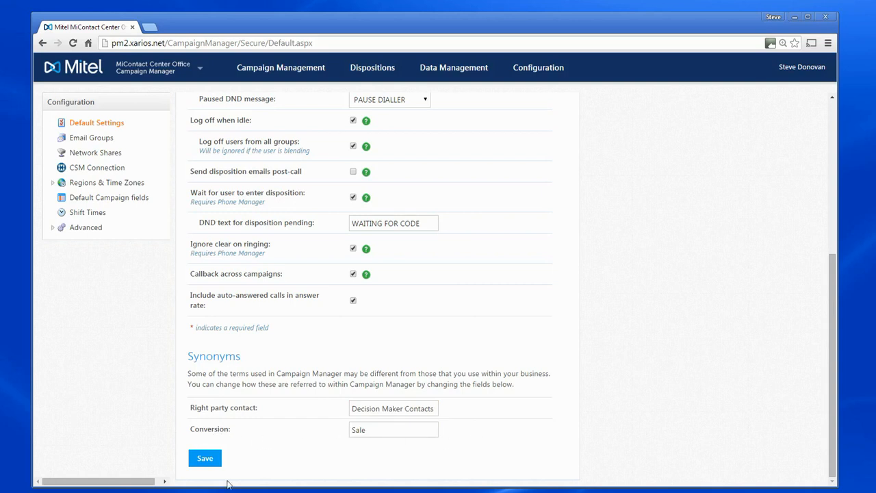
Save the default settings and check for the 'Settings updated successfully' message.
{"action": "left_click", "coordinate": [208, 460]}
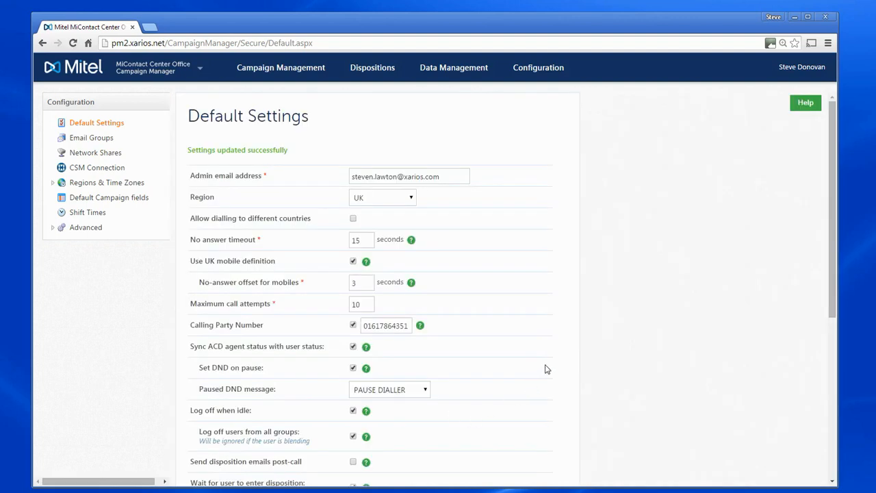
{"action": "scroll", "coordinate": [547, 370], "scroll_direction": "down", "scroll_amount": 3}
{"action": "scroll", "coordinate": [548, 370], "scroll_direction": "up", "scroll_amount": 3}
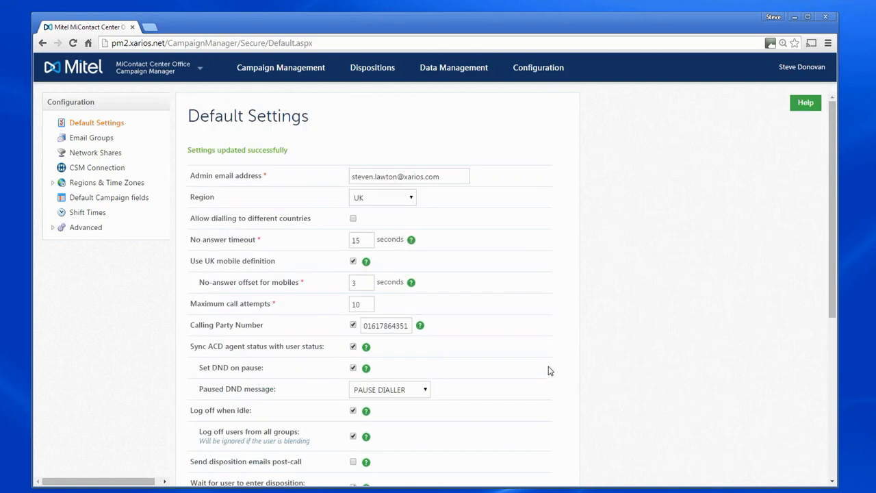